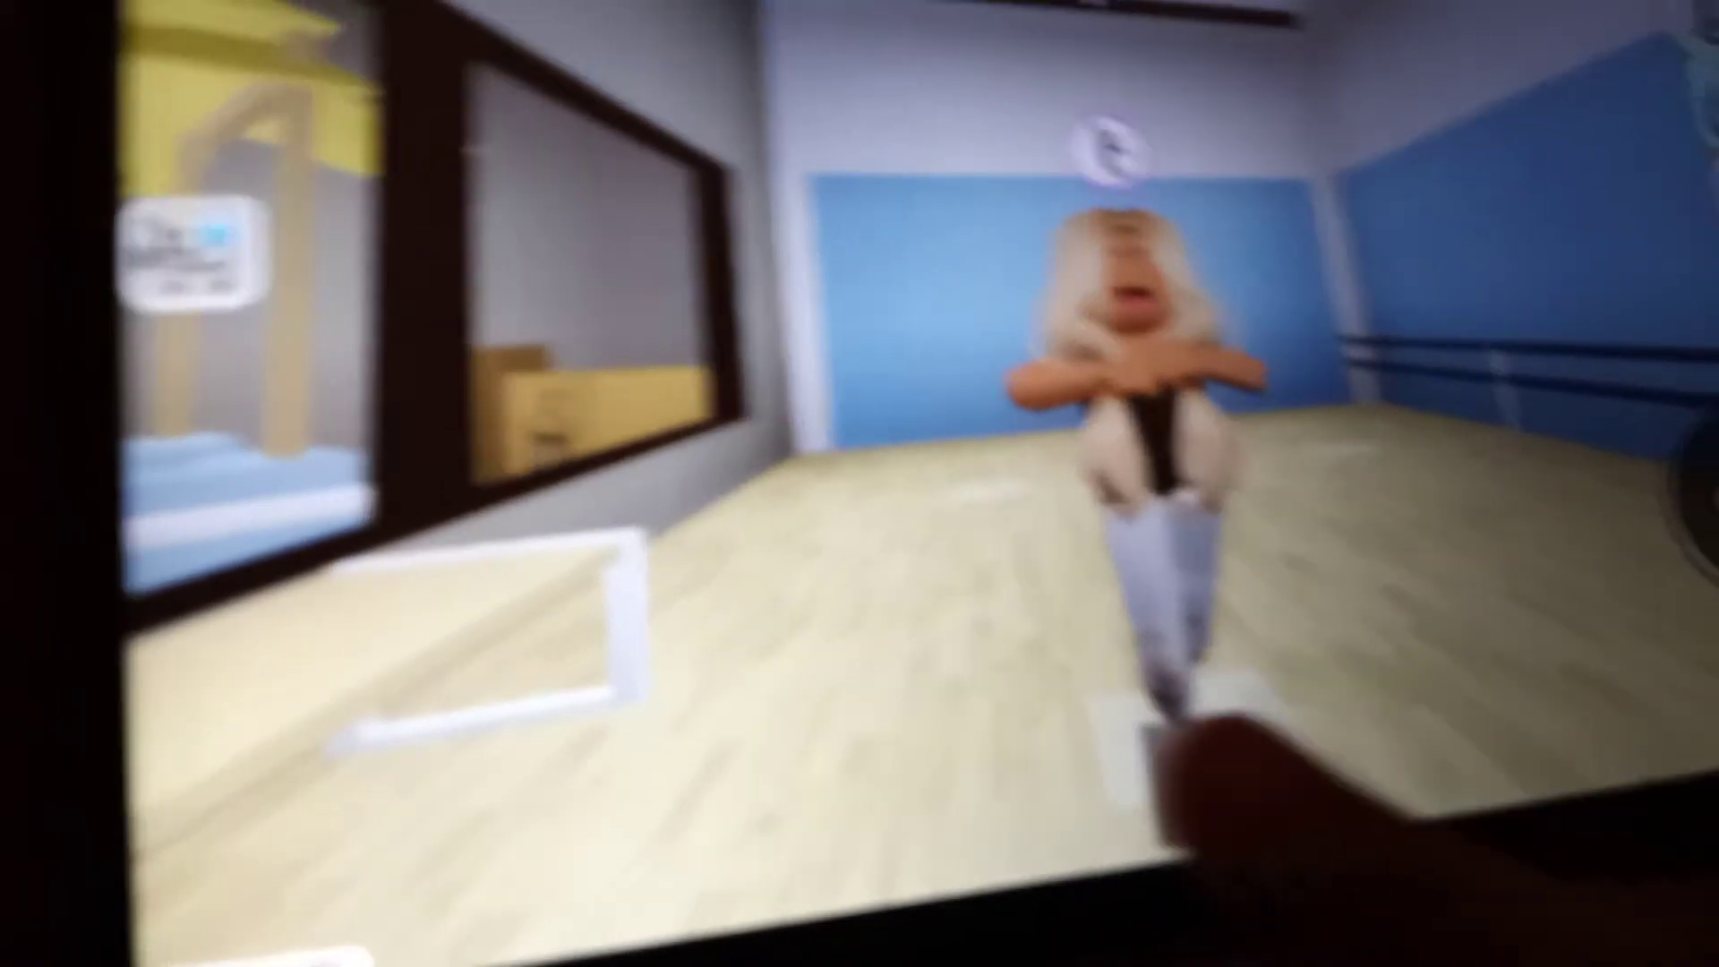
left_click(1210, 785)
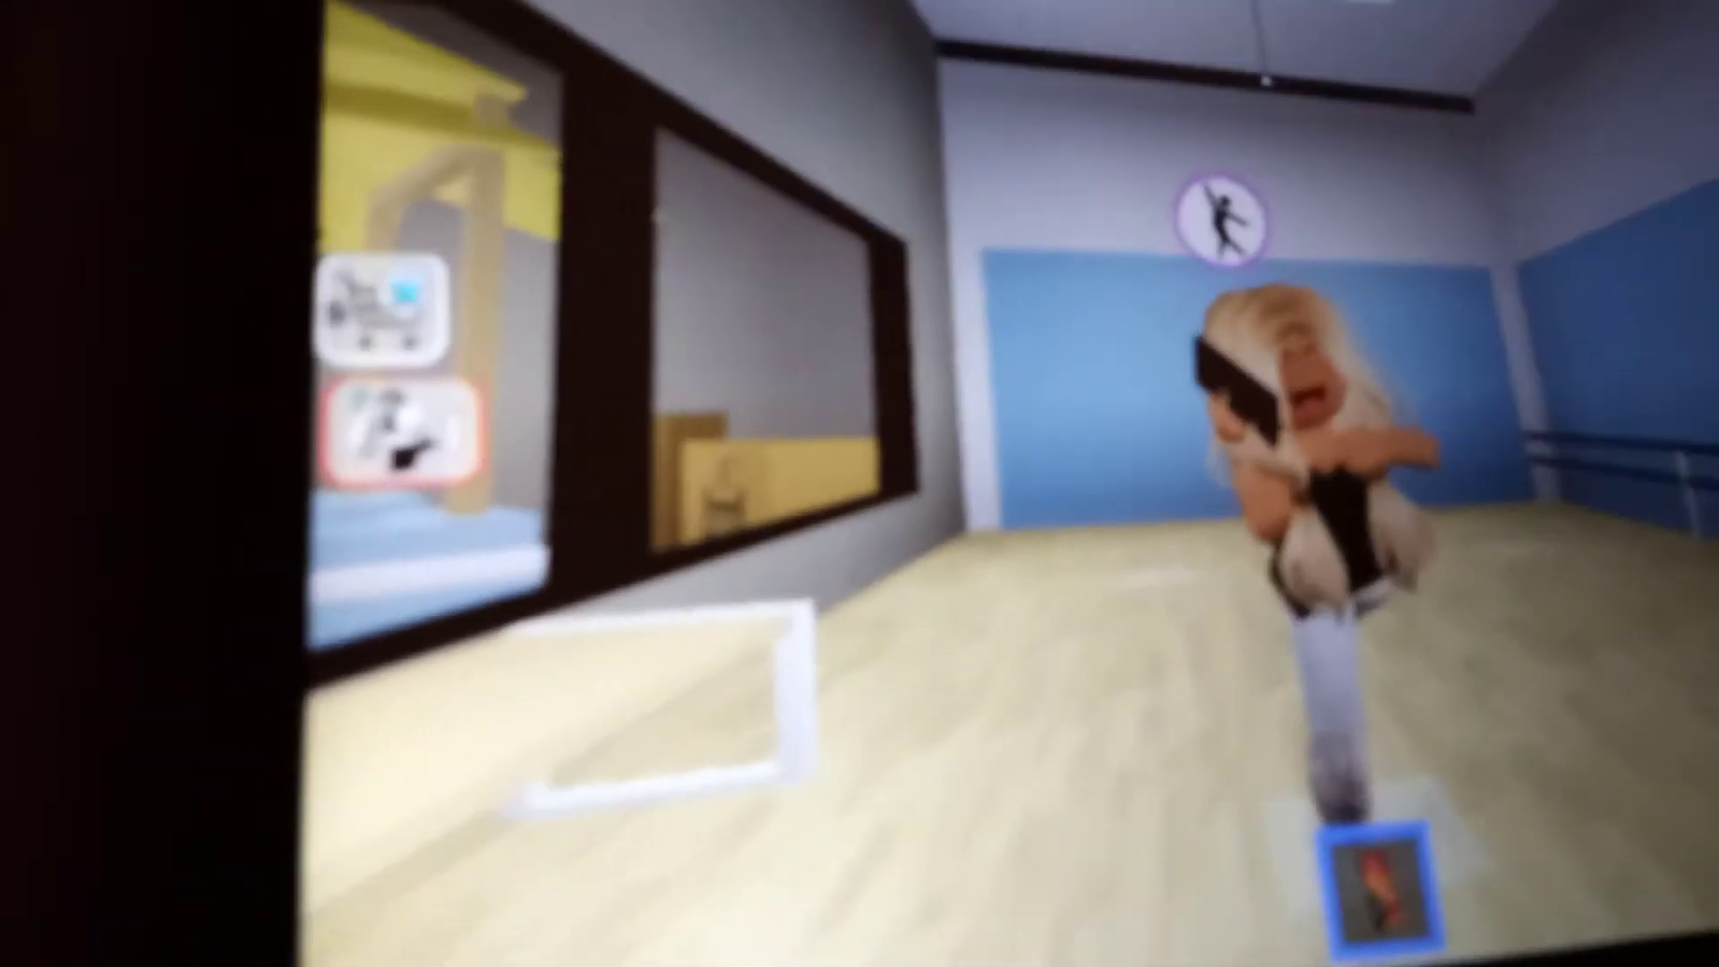